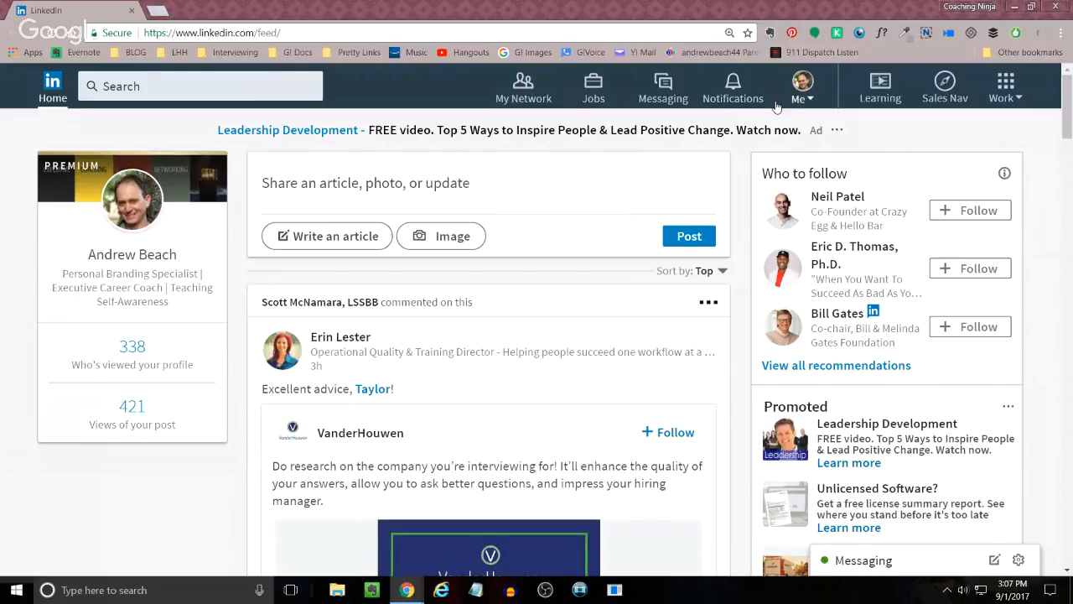
Step: Open your own profile page from the account options
key(ctrl+plus)
key(ctrl+plus)
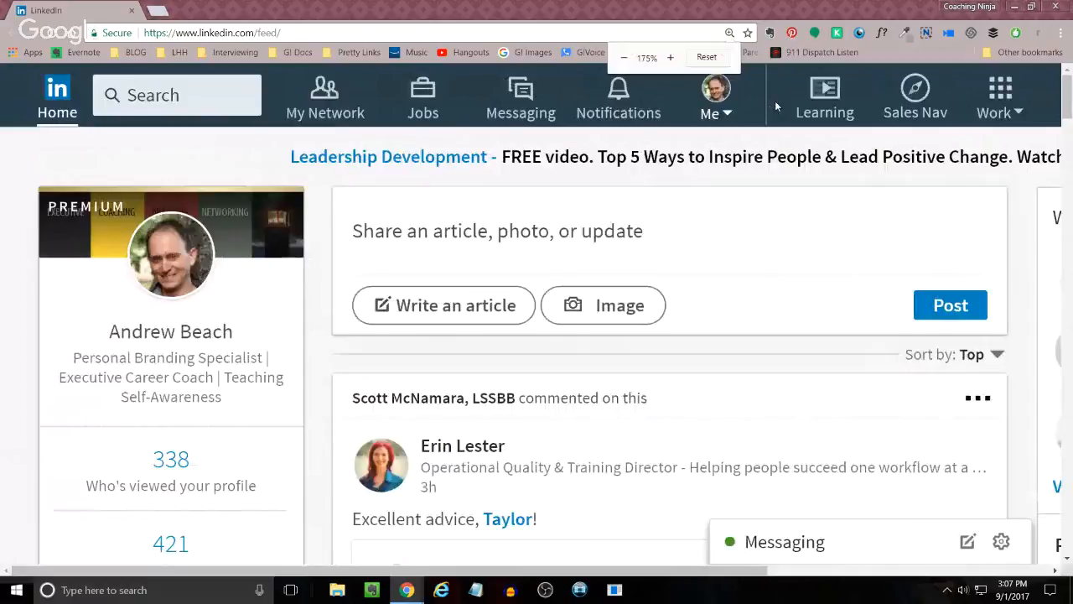
click(732, 115)
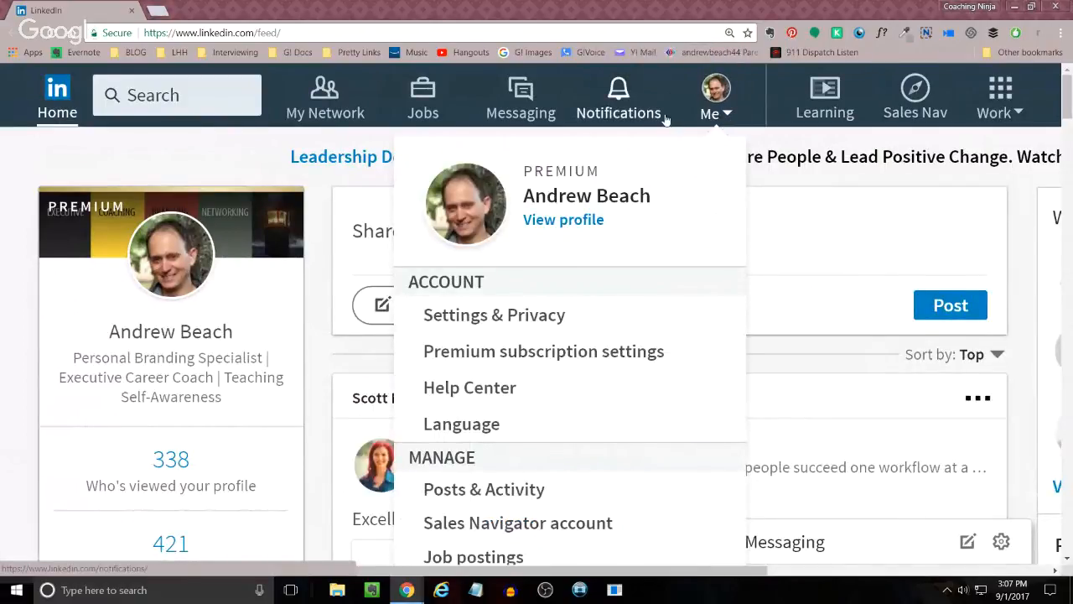
scroll(651, 175, down, 2)
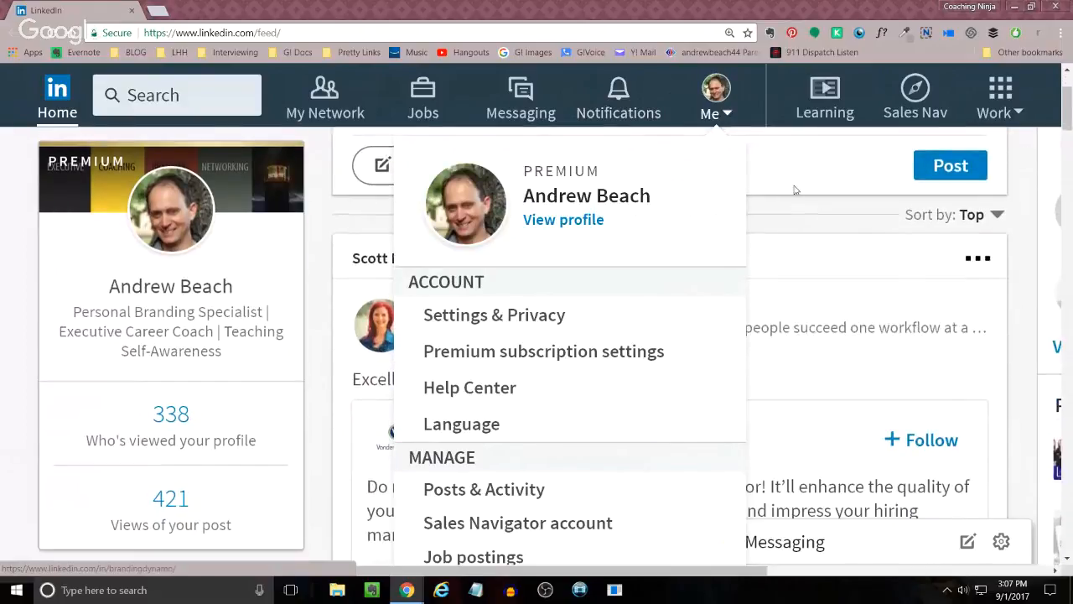
key(ctrl+minus)
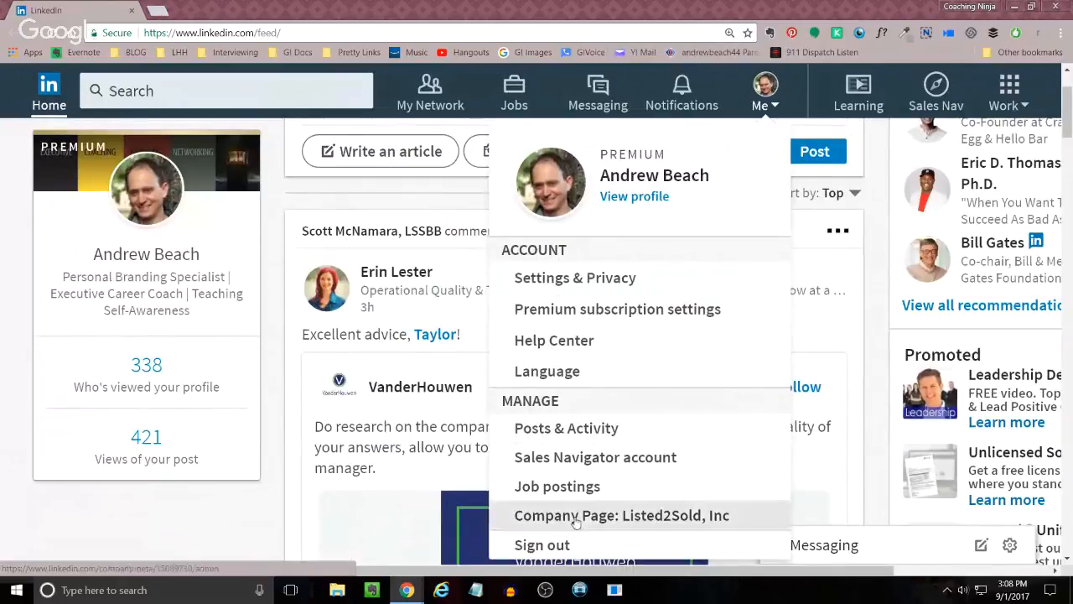
scroll(587, 438, down, 1)
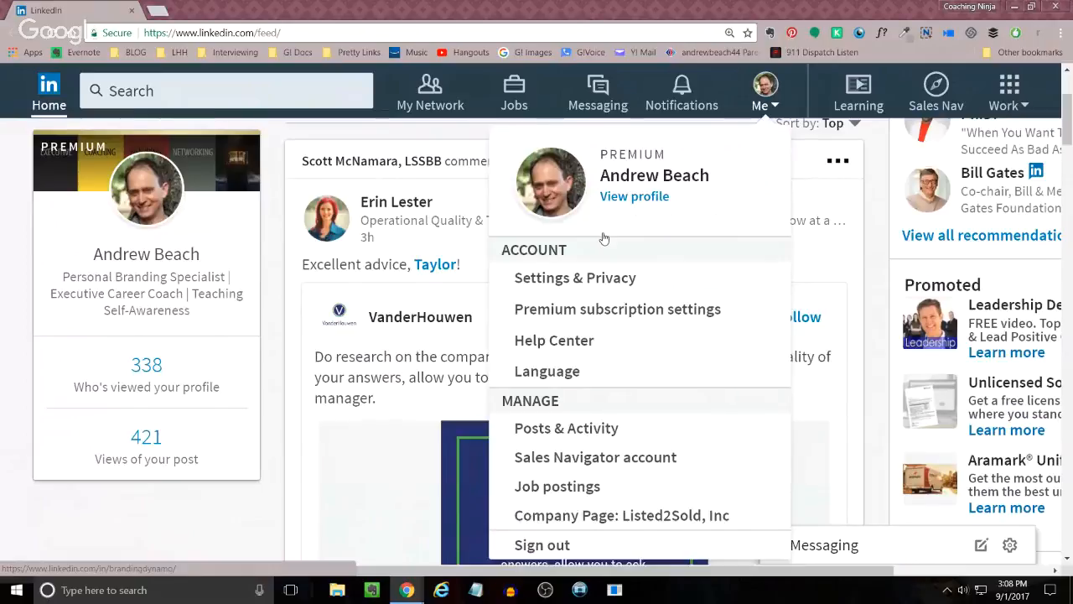
key(ctrl+minus)
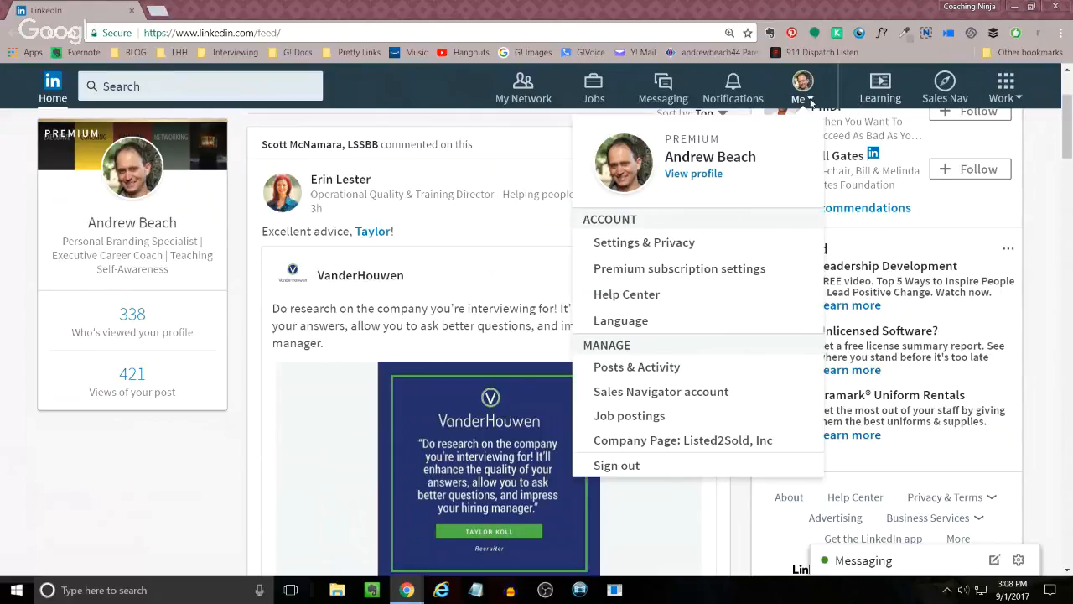
click(675, 175)
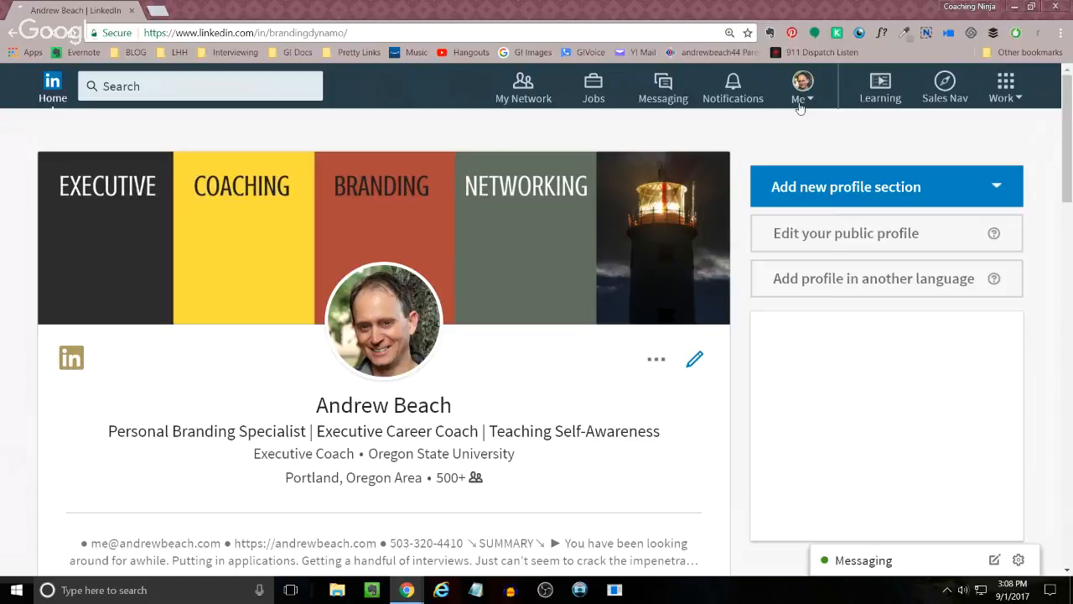
click(801, 100)
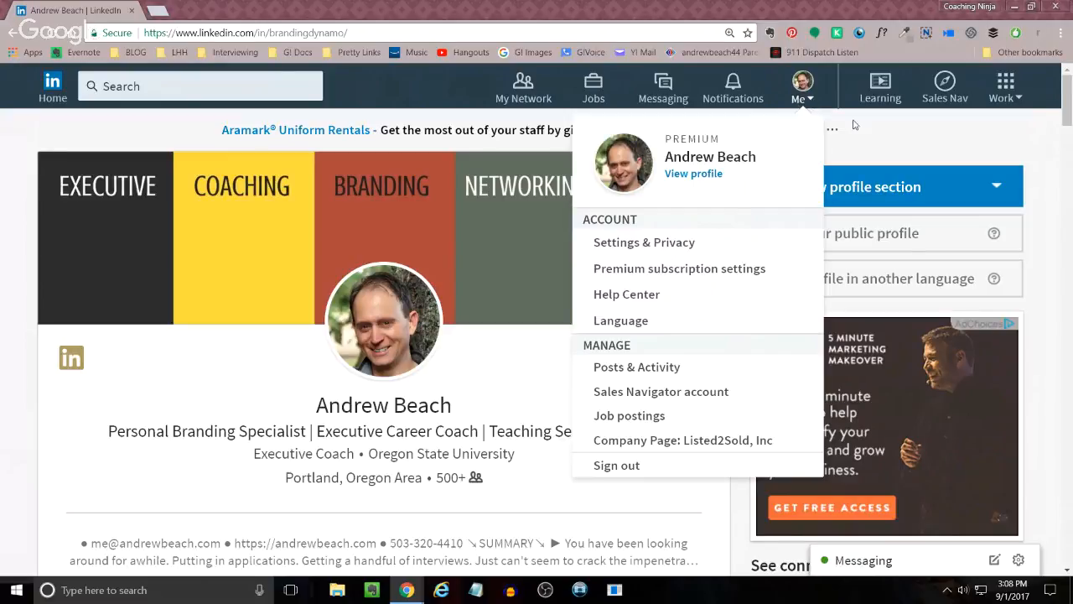
drag(1068, 91, 1071, 89)
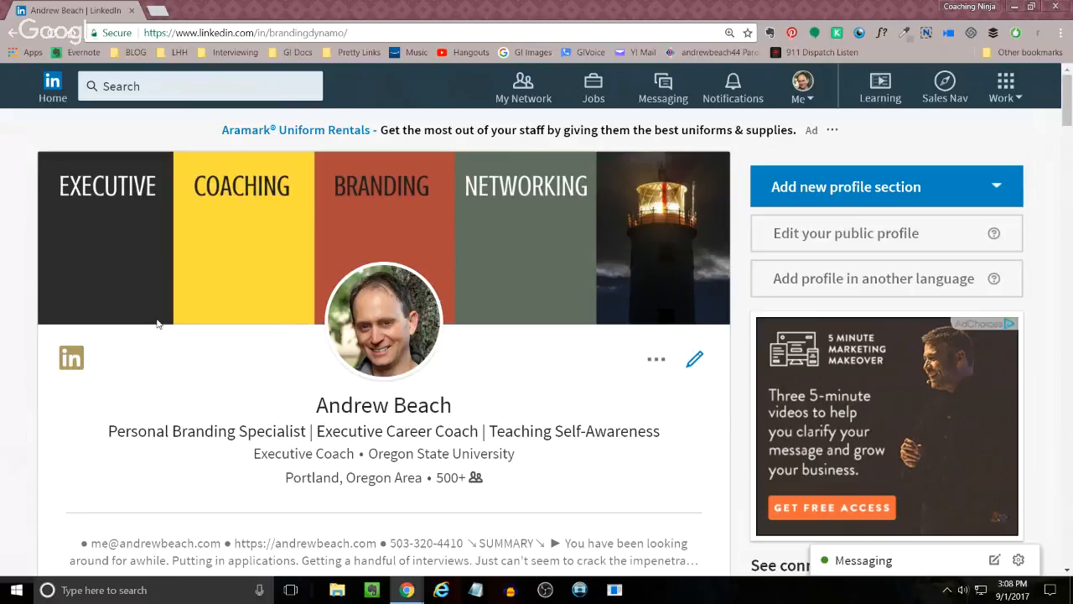
Step: Look through the accomplishment types available for a new profile section and start adding a project
click(792, 187)
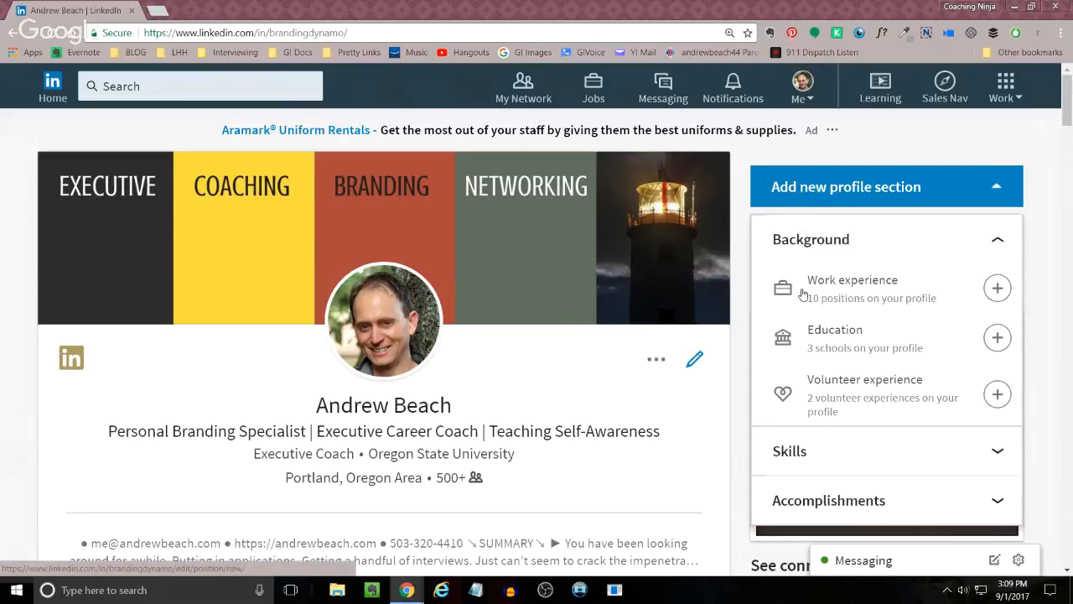
click(807, 501)
scroll(823, 438, down, 1)
scroll(824, 436, up, 1)
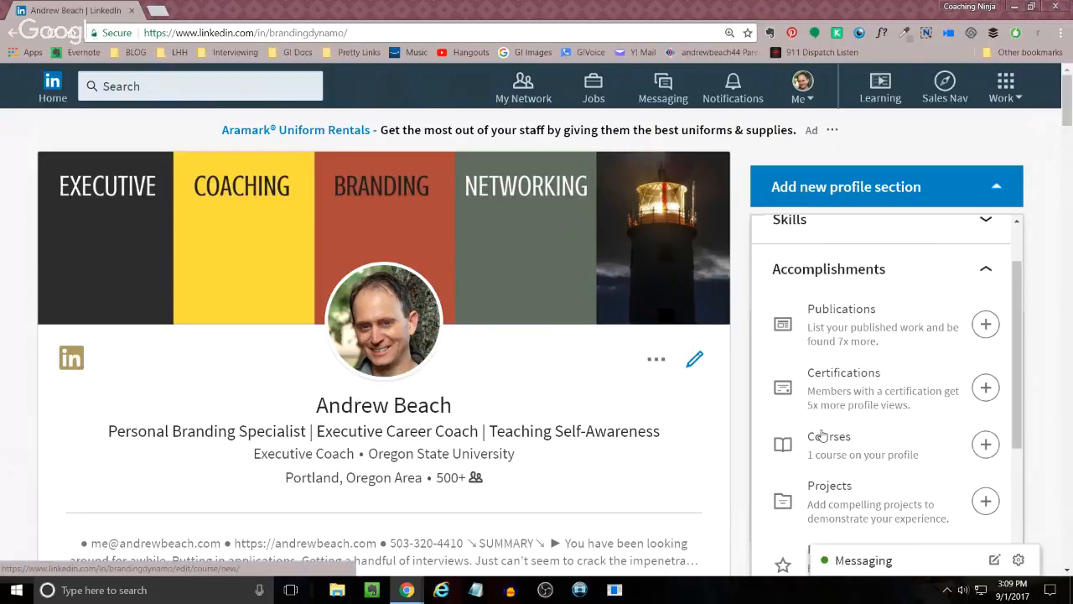
scroll(823, 435, down, 2)
scroll(823, 434, down, 4)
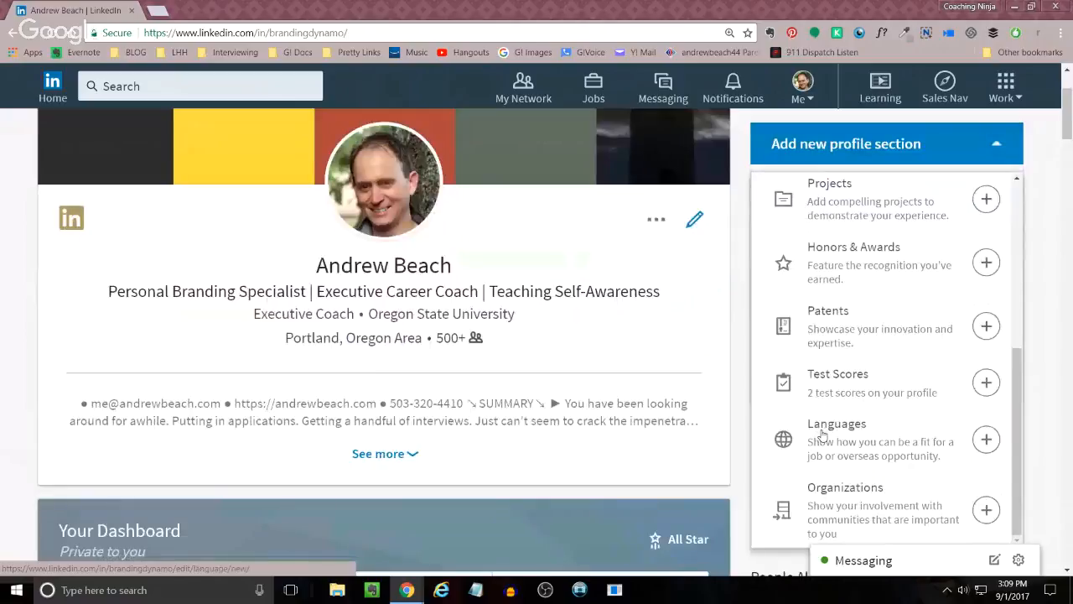
scroll(824, 434, up, 1)
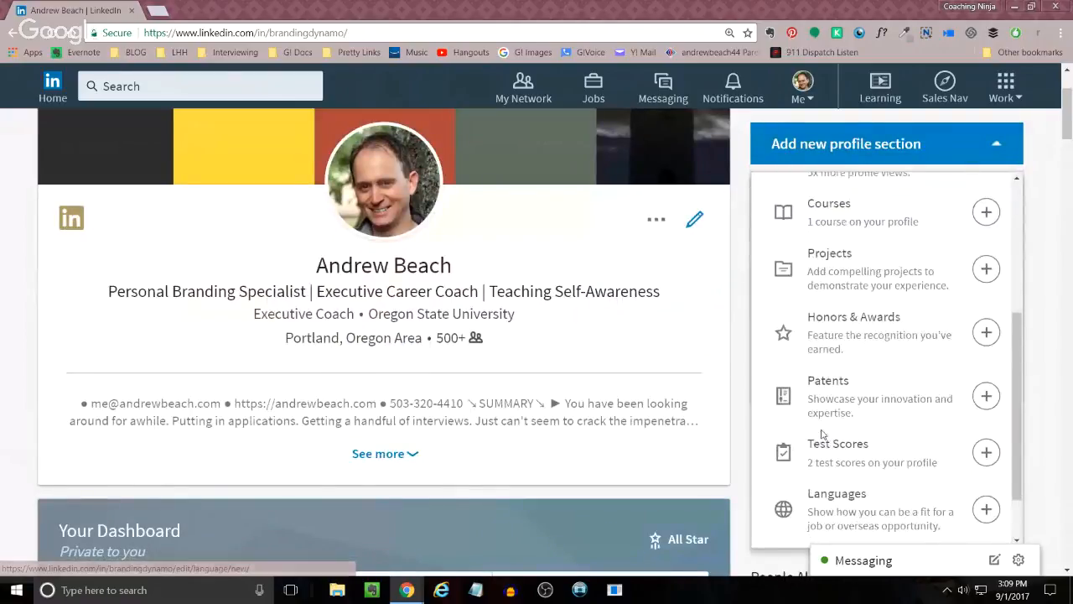
scroll(823, 434, up, 1)
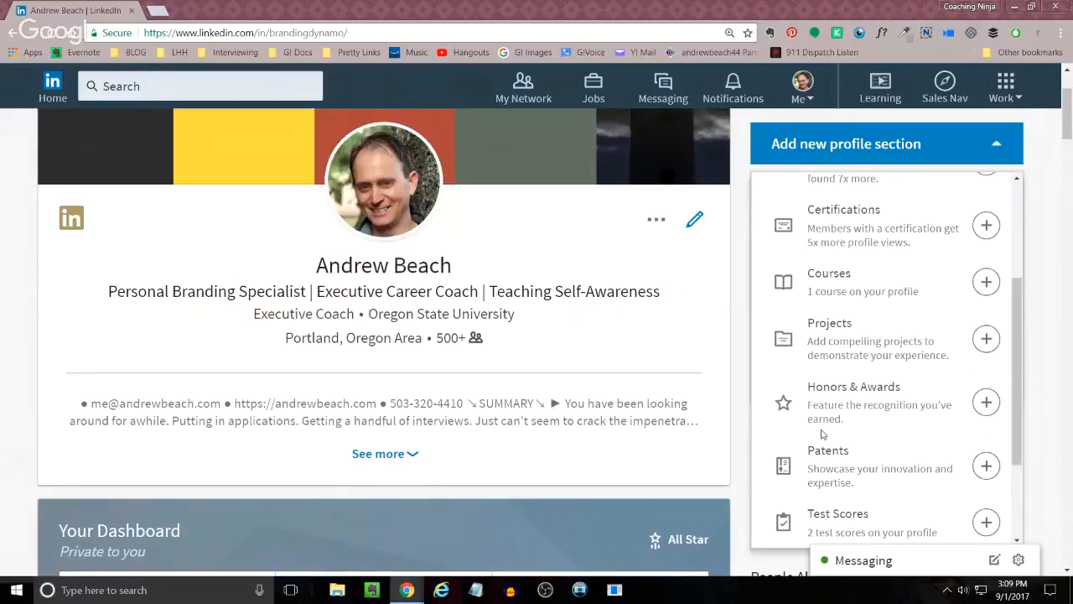
scroll(823, 433, up, 1)
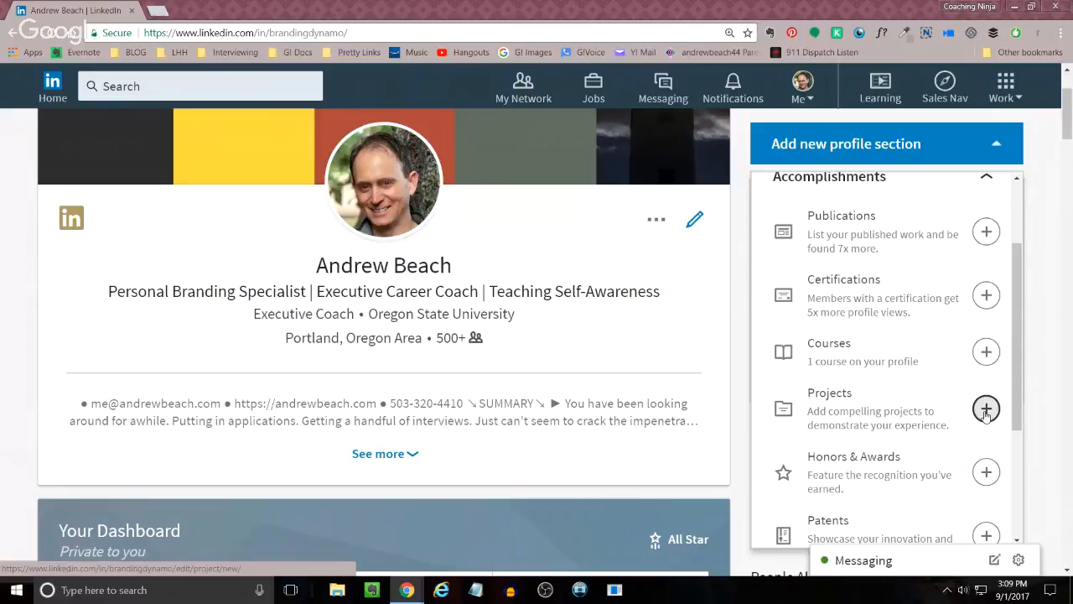
click(986, 409)
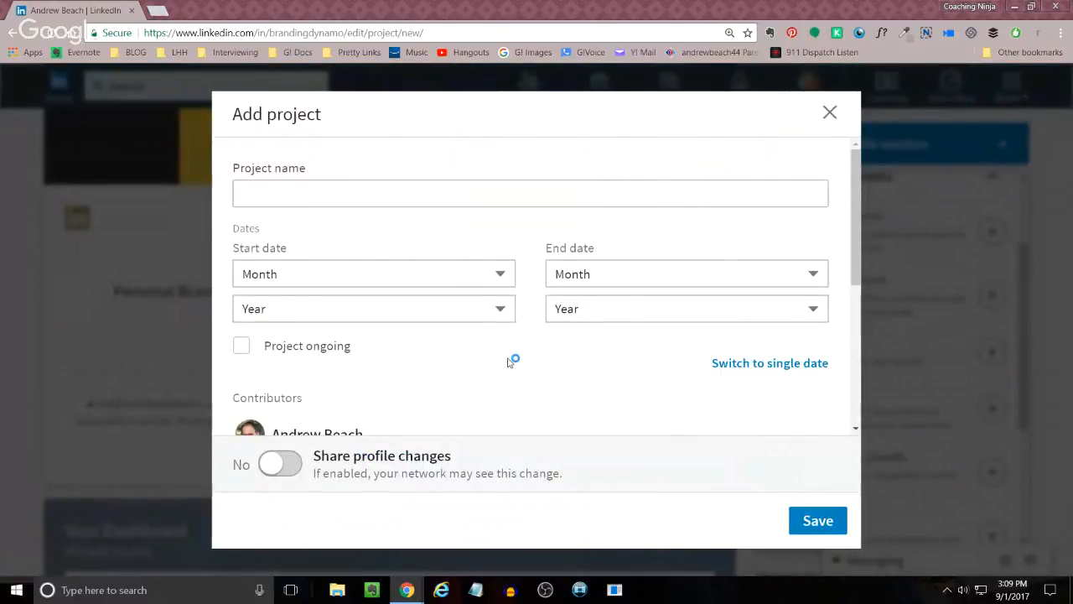
Step: Name the project "Linkedin Branding Symposium Presentation"
click(374, 196)
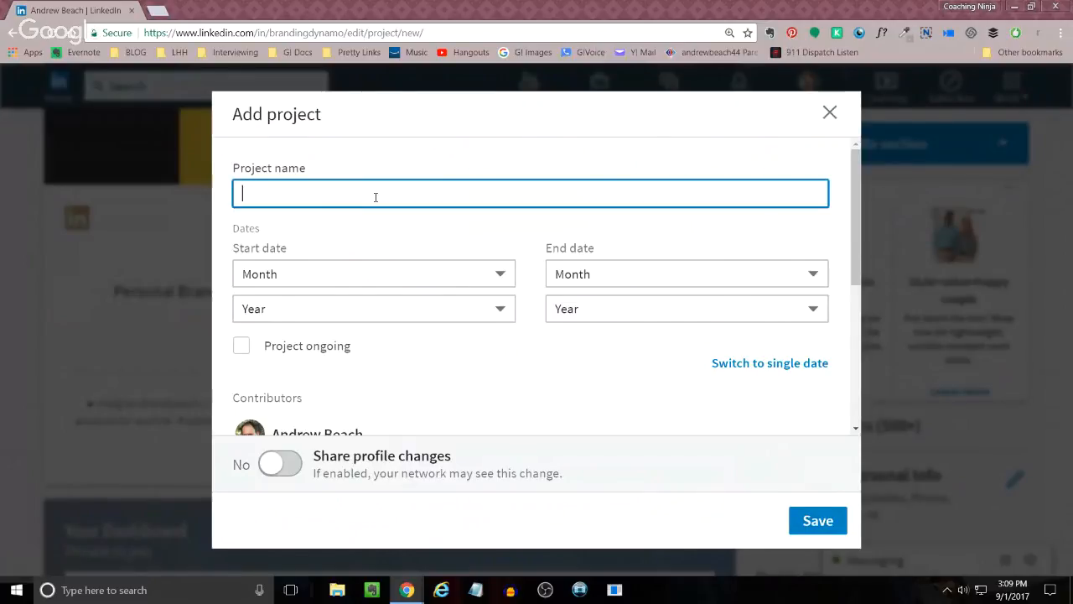
text(Linkedin Brandin gBy)
key(BackSpace)
key(BackSpace)
key(BackSpace)
key(BackSpace)
text(g)
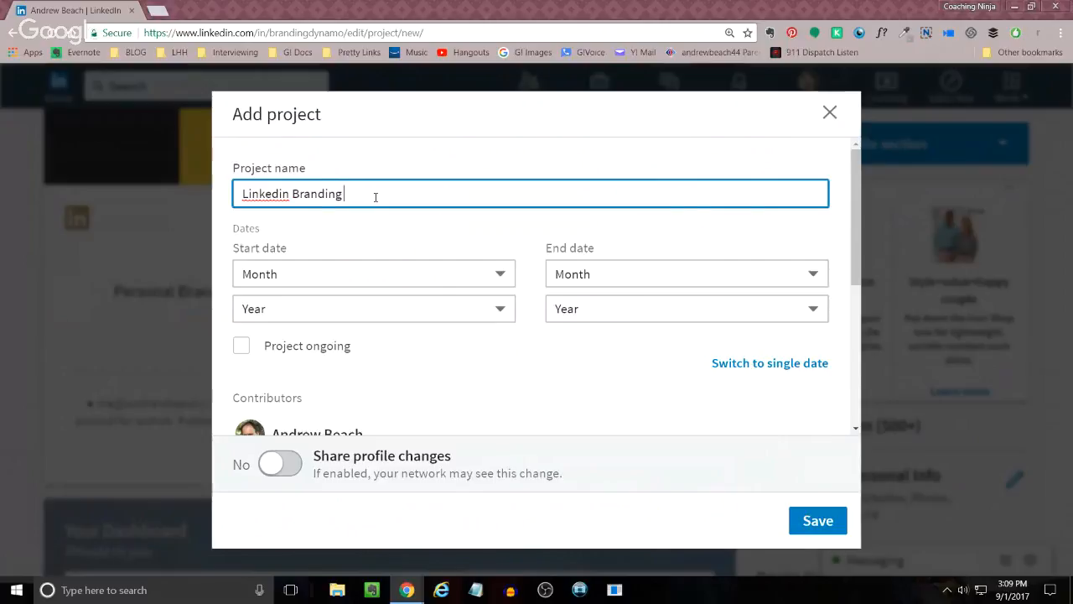
text( Symposium Presentation)
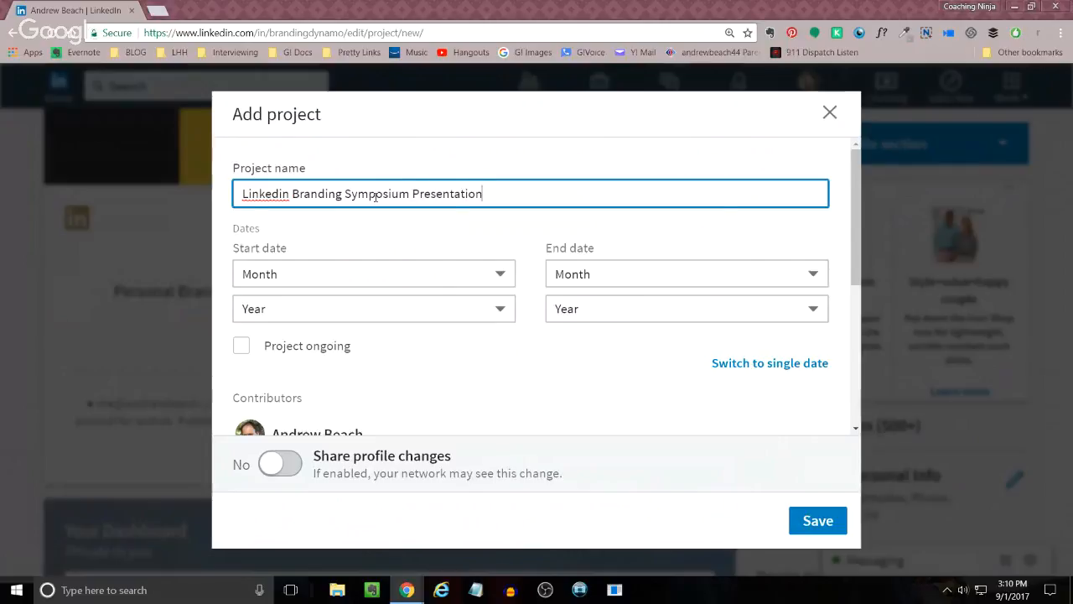
Step: Give the project a single date instead of a date range and set its year to 2017
click(757, 363)
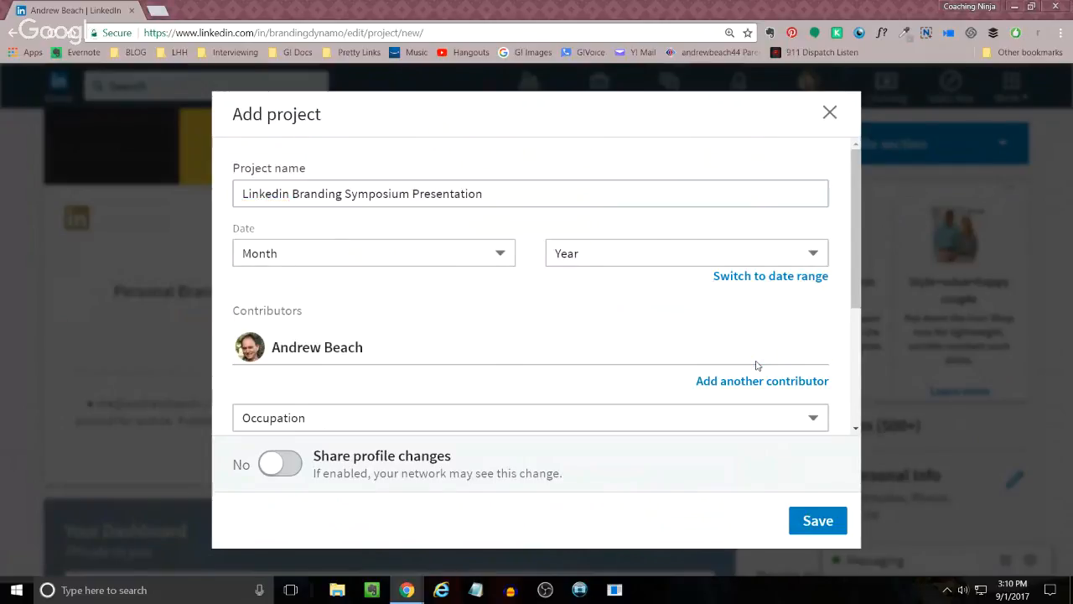
click(630, 253)
click(591, 296)
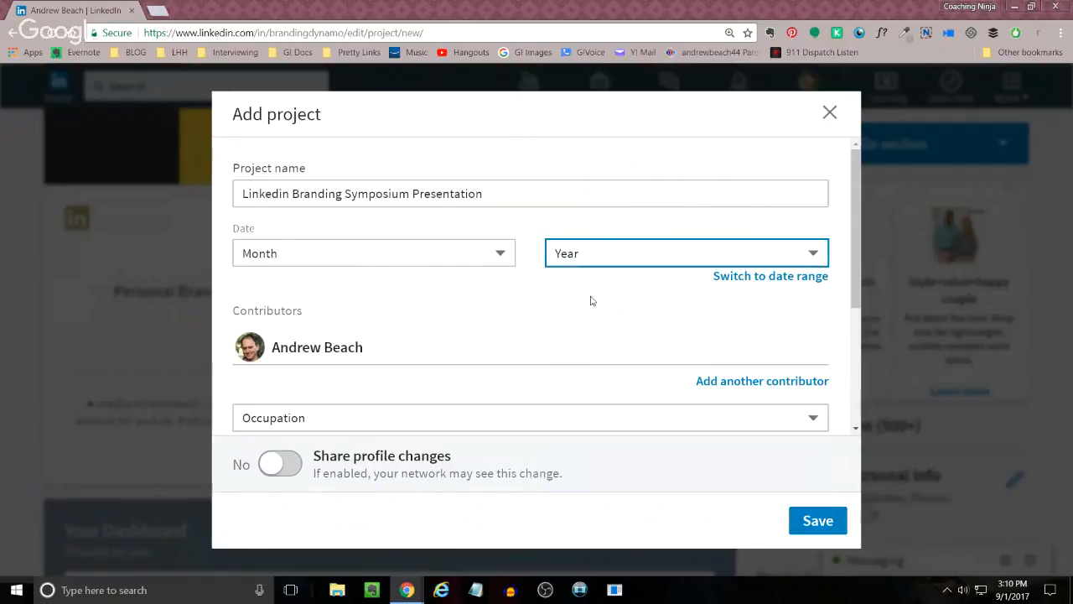
click(474, 317)
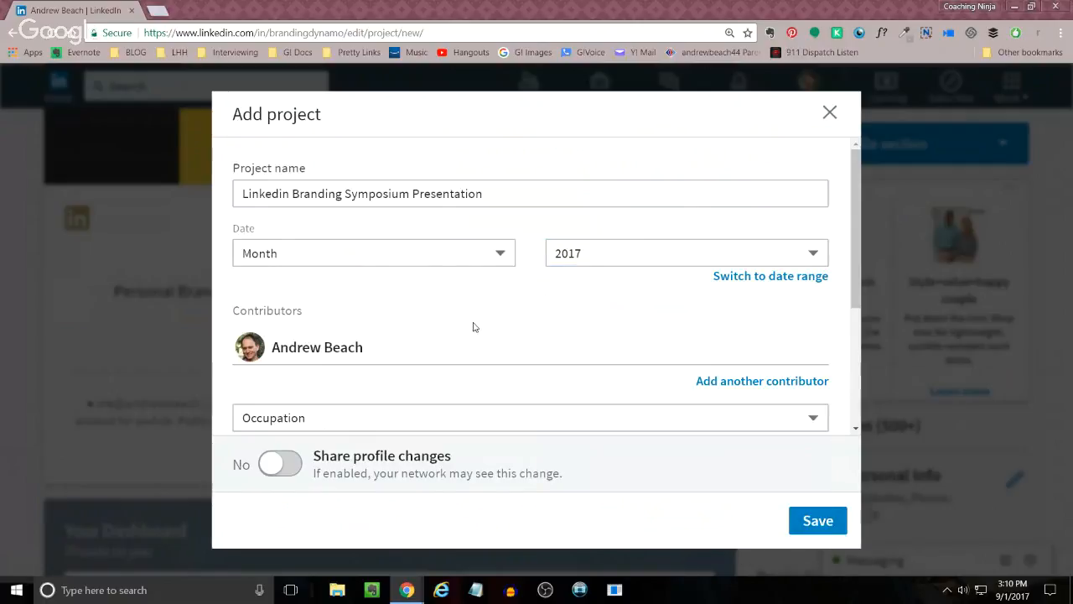
Step: Add a colleague as another contributor to the project by searching for the person's name
scroll(507, 327, down, 1)
click(736, 316)
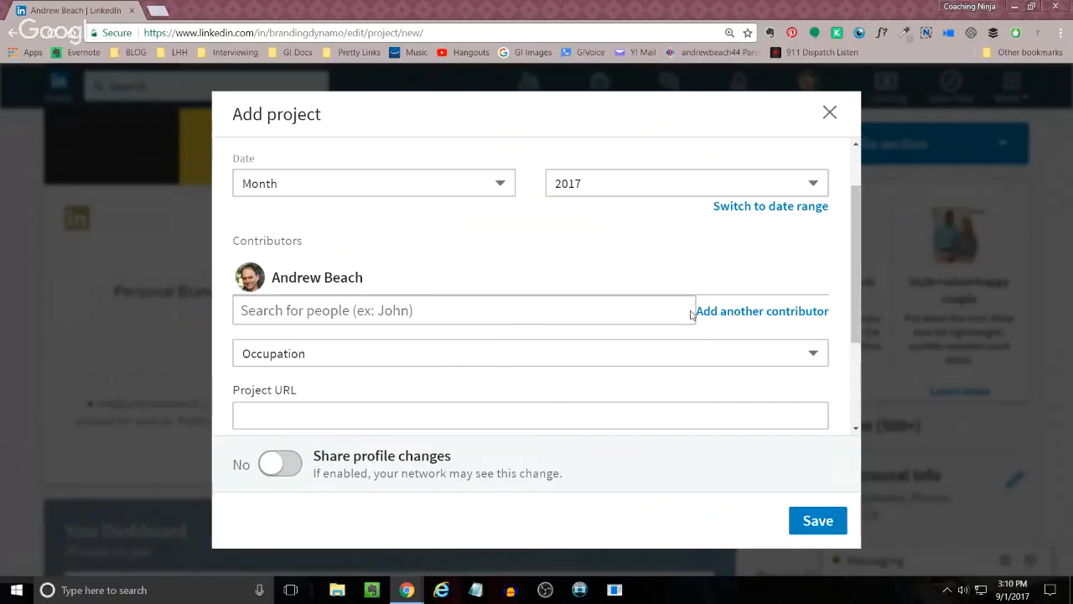
click(334, 311)
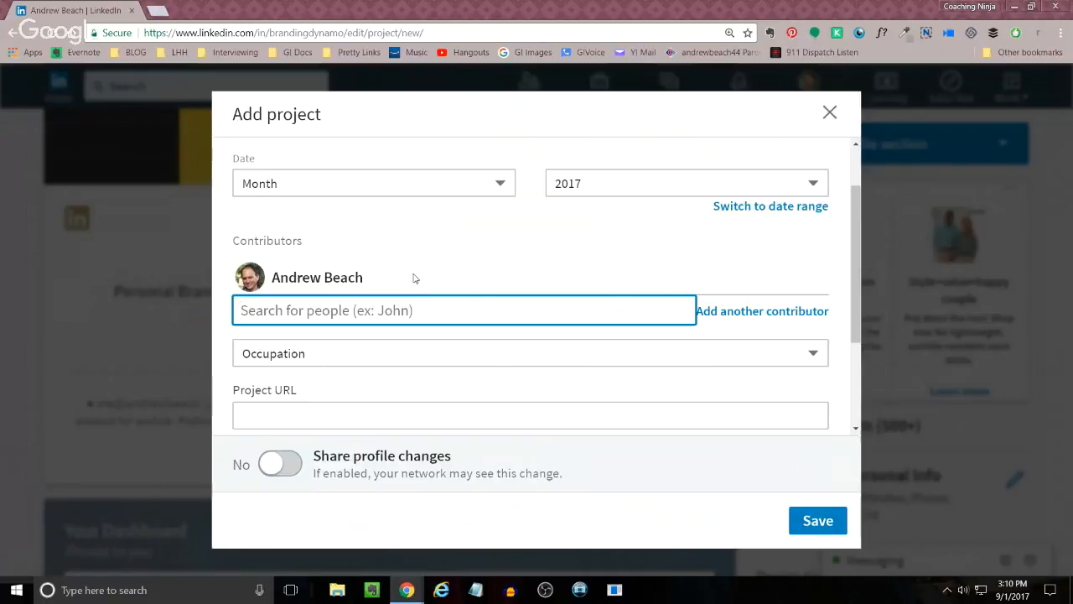
text(mary lou)
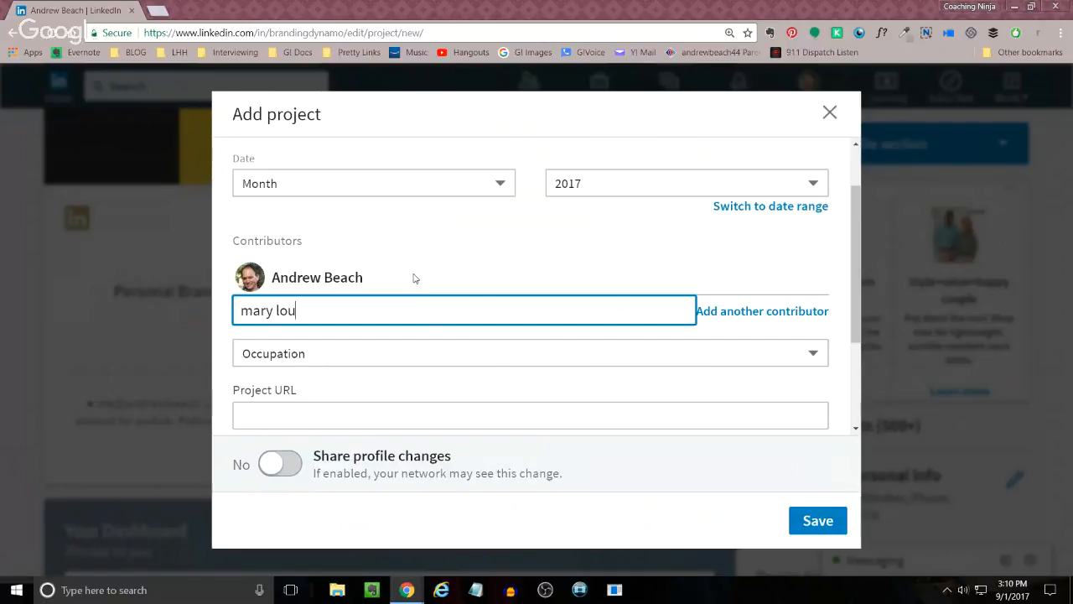
click(413, 356)
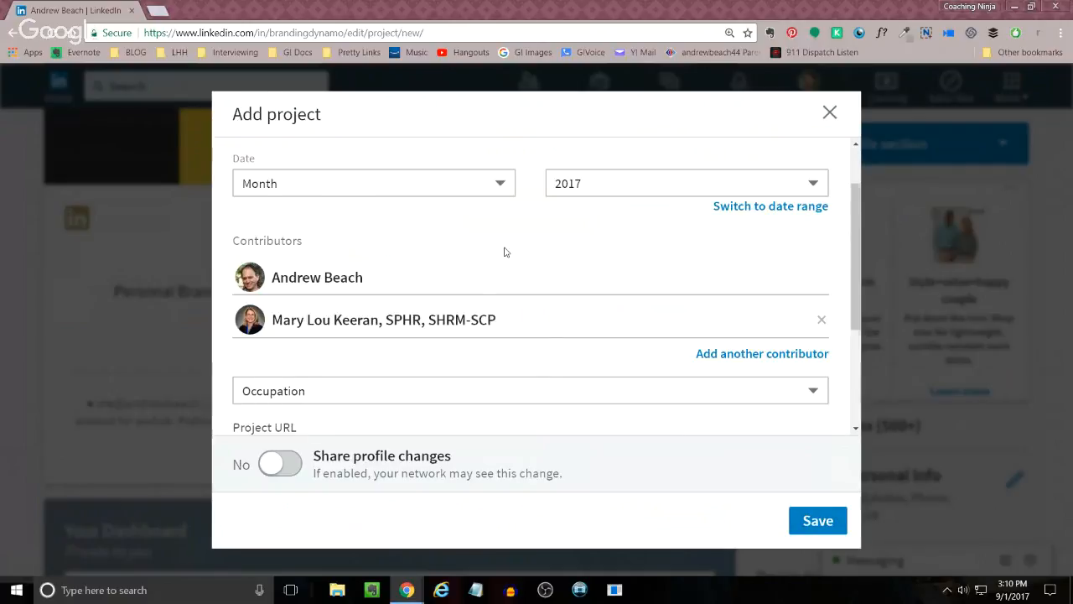
Step: Associate the project with the occupation "Consultant at Lee Hecht Harrison"
scroll(505, 252, down, 1)
click(419, 323)
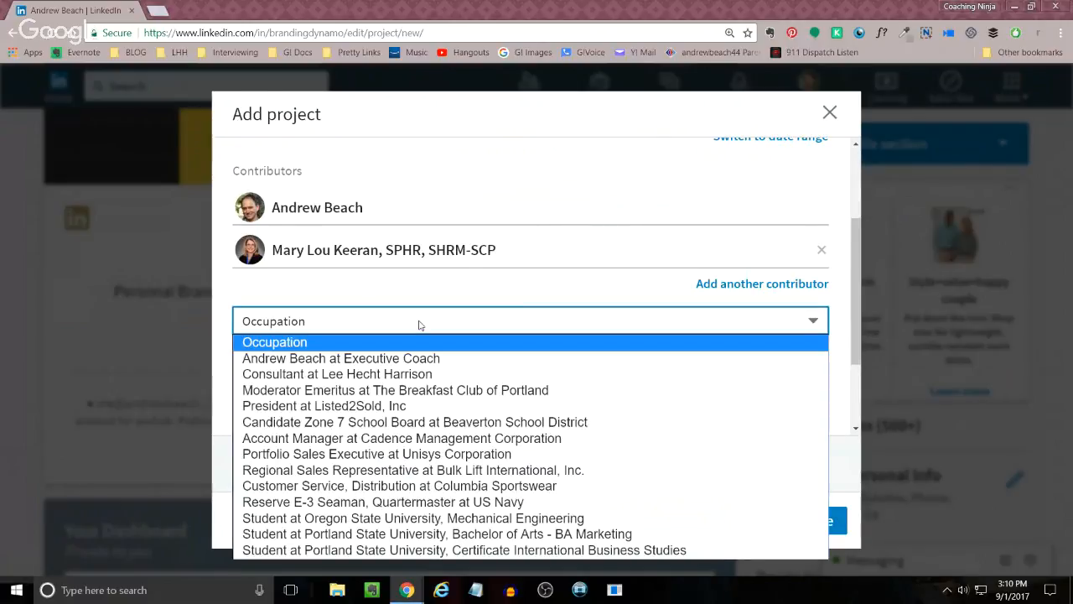
scroll(416, 324, down, 2)
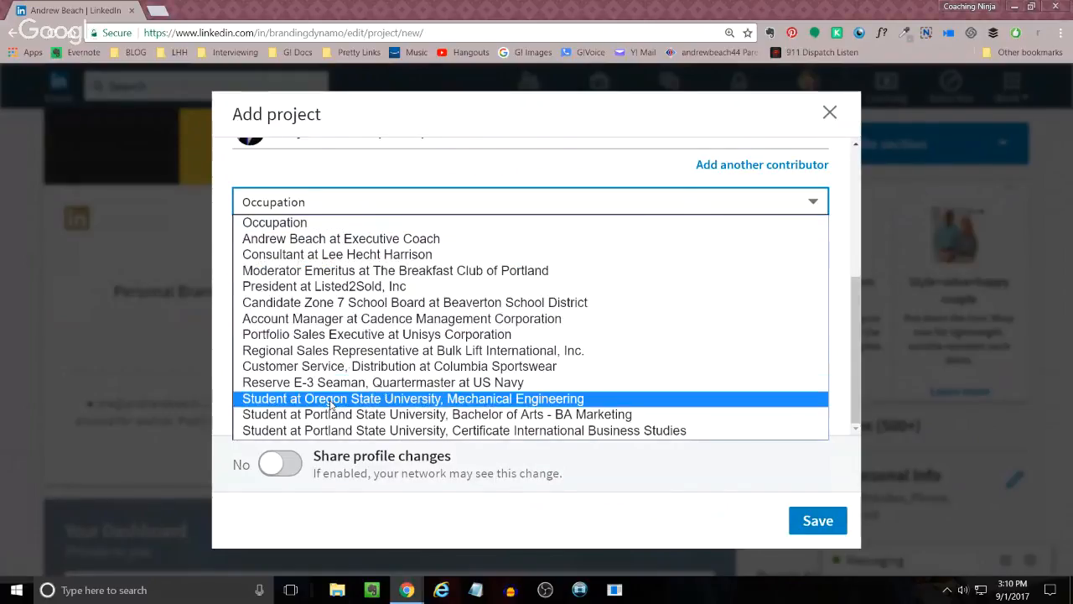
click(292, 255)
click(280, 264)
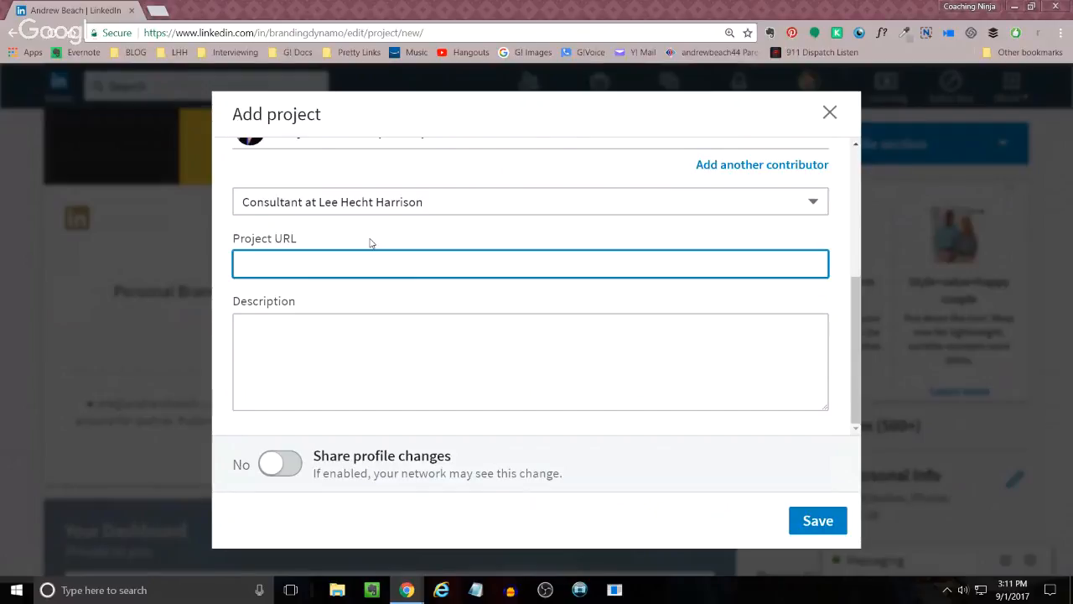
Step: Begin the project description with "Collaborated with colleagues to create a dichomoty"
click(337, 350)
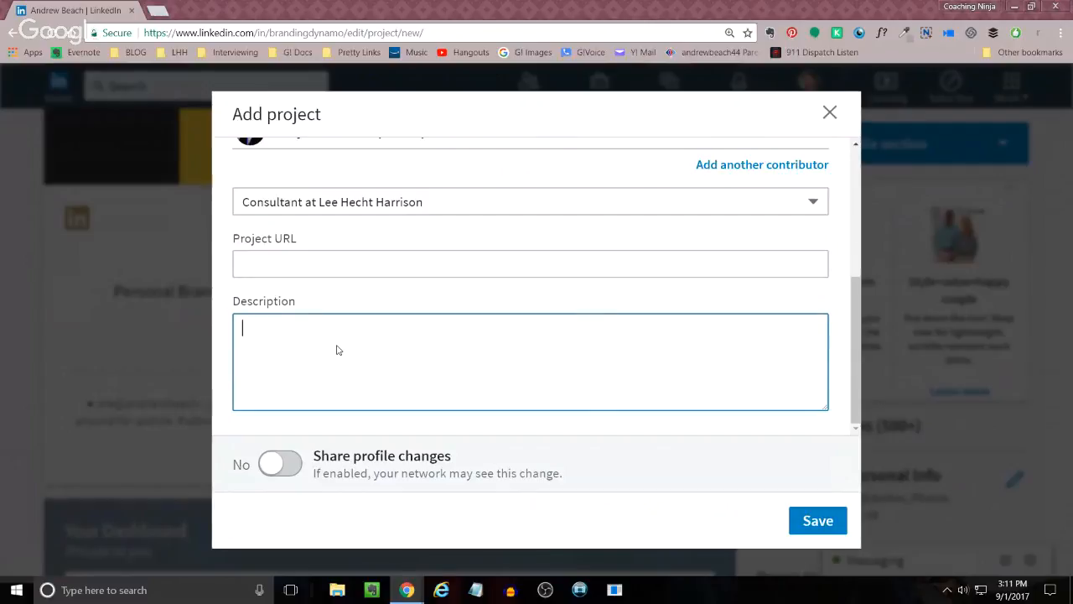
text(Collaborated with H)
key(BackSpace)
text(colleagues)
text( to create)
text( a)
text( dich)
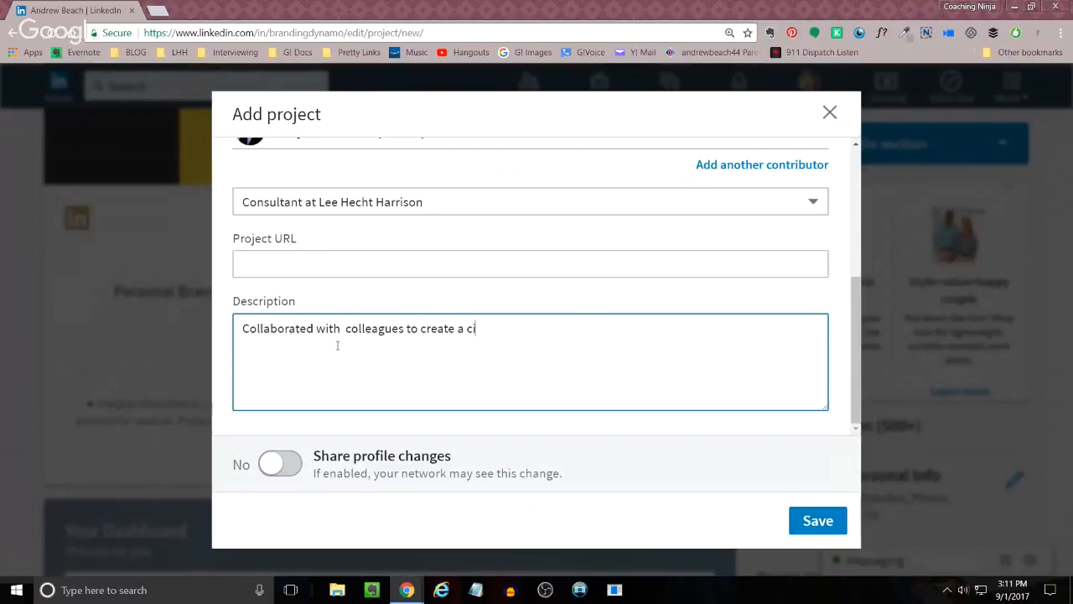
text(omoty)
key(BackSpace)
text(y)
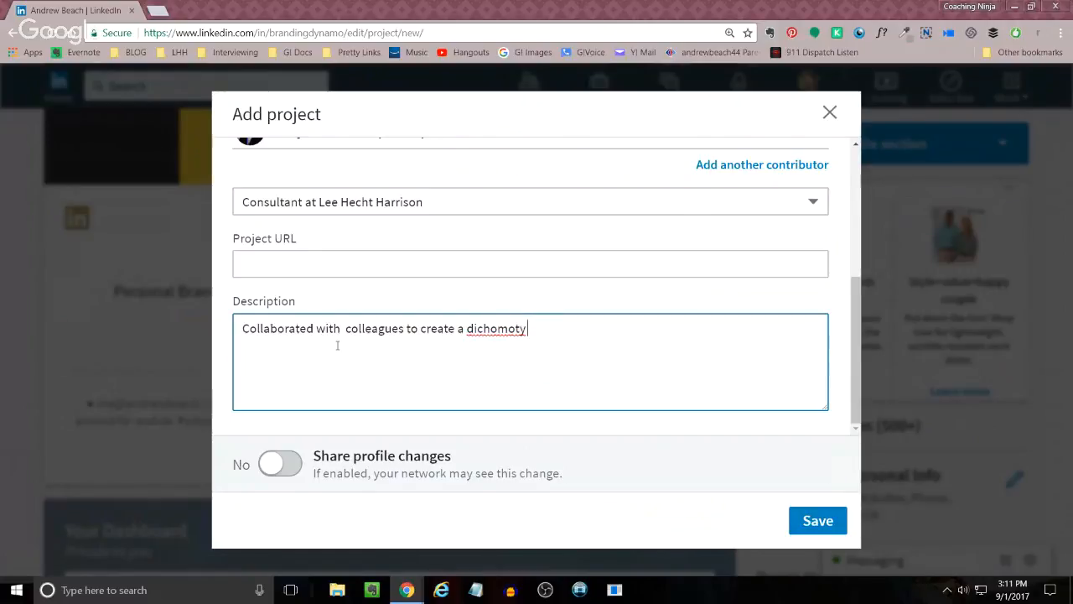
Step: Correct the misspelled last word to "dichotomy" and complete the description with "presentation representing perspectives from HR recruitment and Marketing/Branding to key client."
right_click(508, 328)
click(553, 72)
text(presentation)
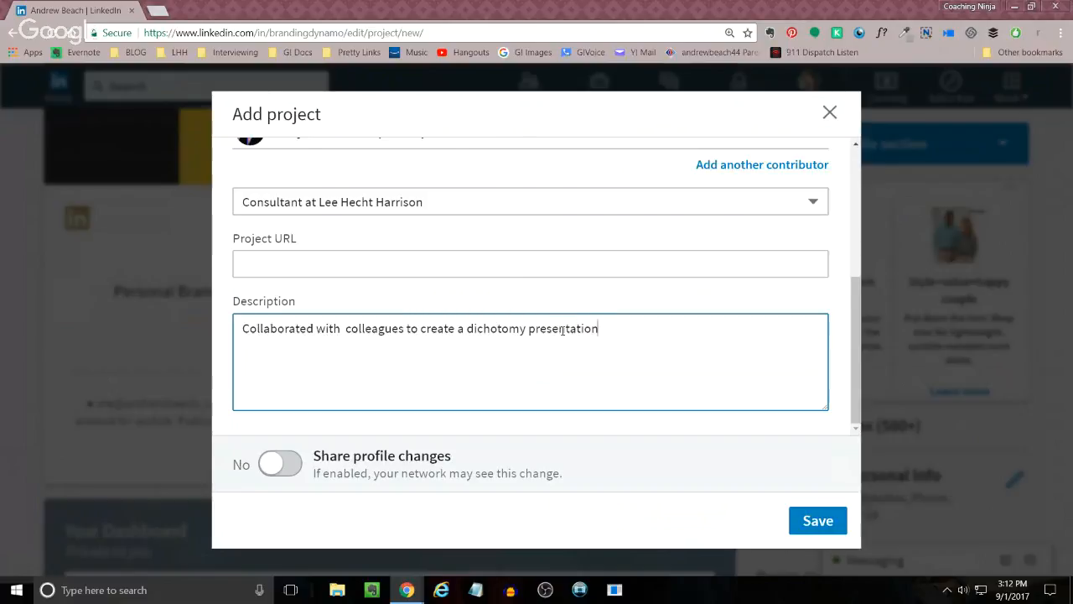
text( representing perspec)
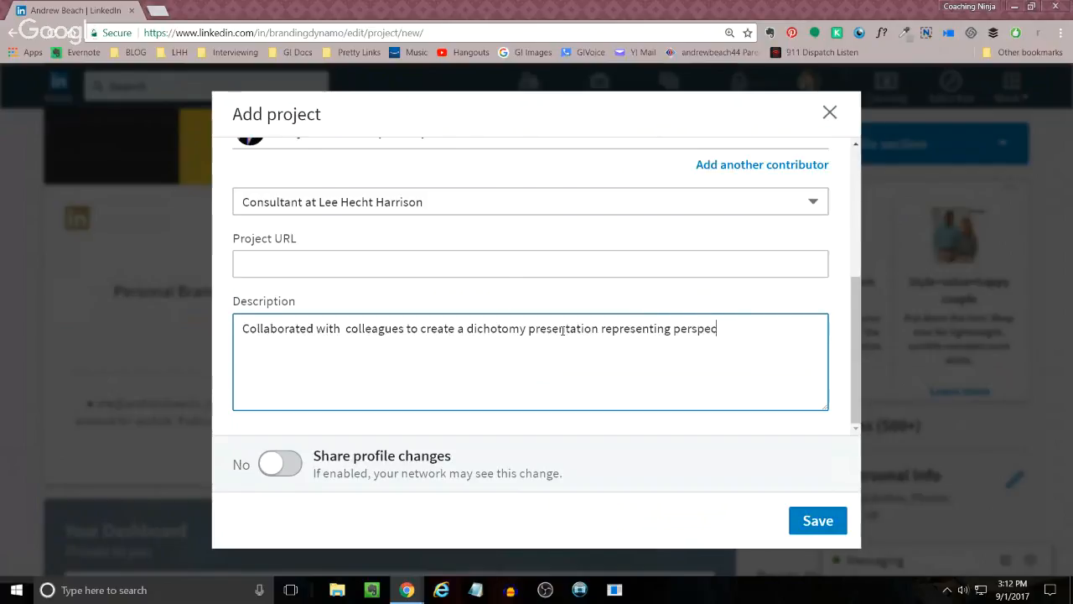
text(tives from HR recruitment and Marketing/Branding to key client.)
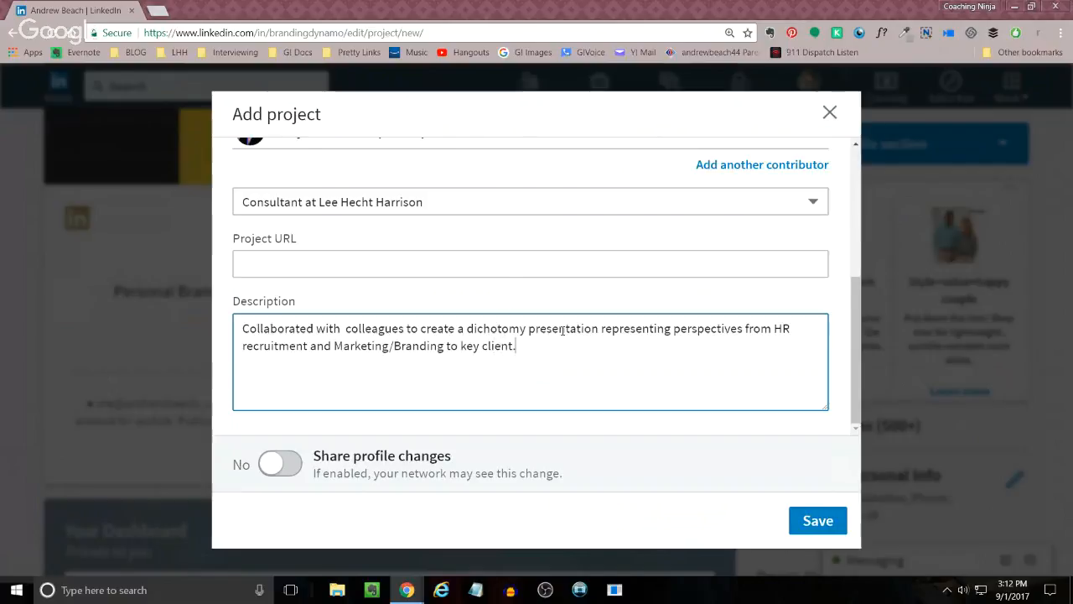
Step: Extend the end of the project description's first sentence so it reads "to key client stakeholders."
key(BackSpace)
text(respre)
key(BackSpace)
key(BackSpace)
key(BackSpace)
key(BackSpace)
key(BackSpace)
key(BackSpace)
text(stakeholders.)
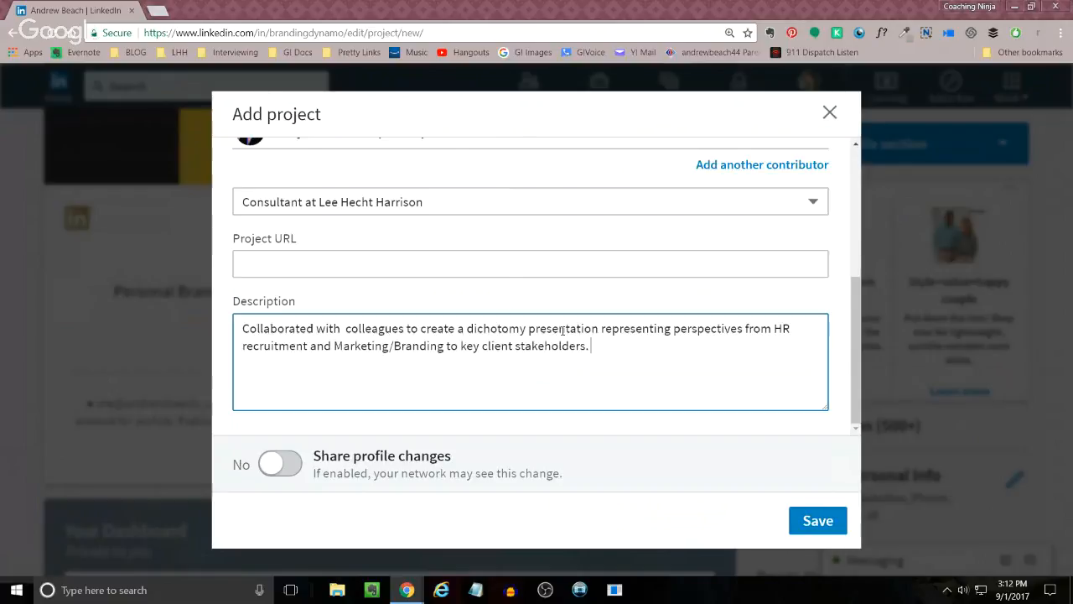
Step: Start a second sentence in the project description with "Linkedin and social media"
text(Linkedi)
key(BackSpace)
text(n p)
key(BackSpace)
key(BackSpace)
key(BackSpace)
text(in p)
key(BackSpace)
text(and social media)
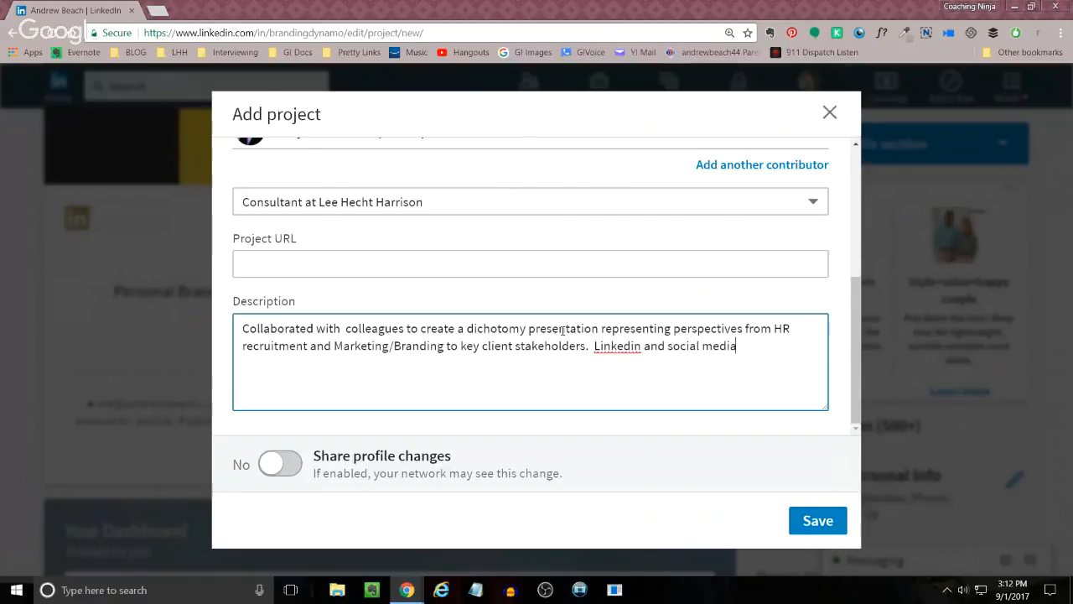
Step: Continue the description's second sentence with "presentation with professional thoughts and ideas on"
text( presentation with )
text(de)
key(BackSpace)
key(BackSpace)
text(progressed)
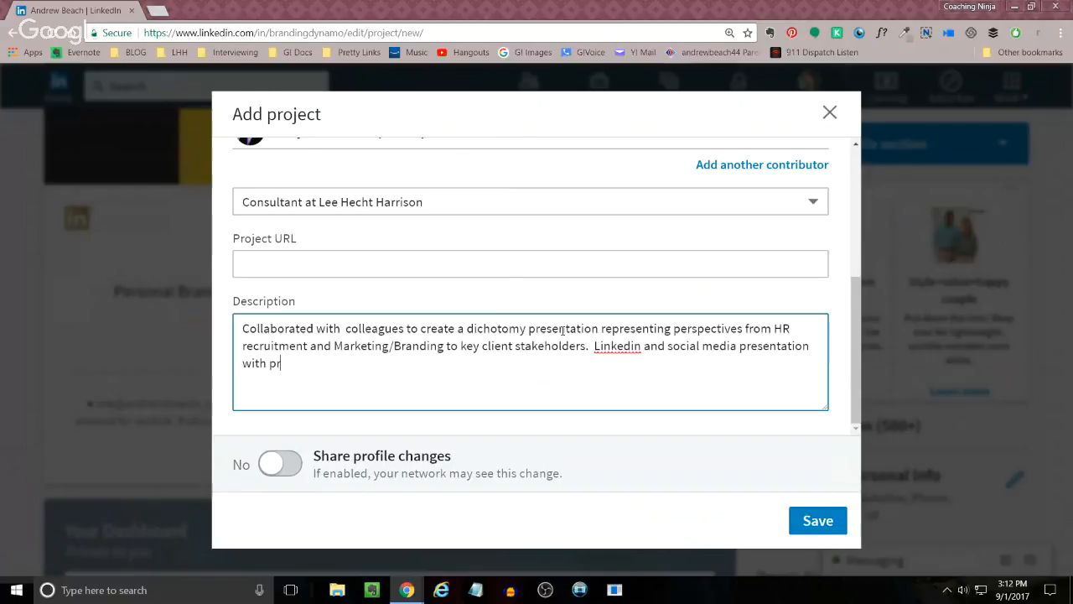
key(BackSpace)
key(BackSpace)
key(BackSpace)
key(BackSpace)
key(BackSpace)
key(BackSpace)
key(BackSpace)
text(fessional thoughts and ideas on)
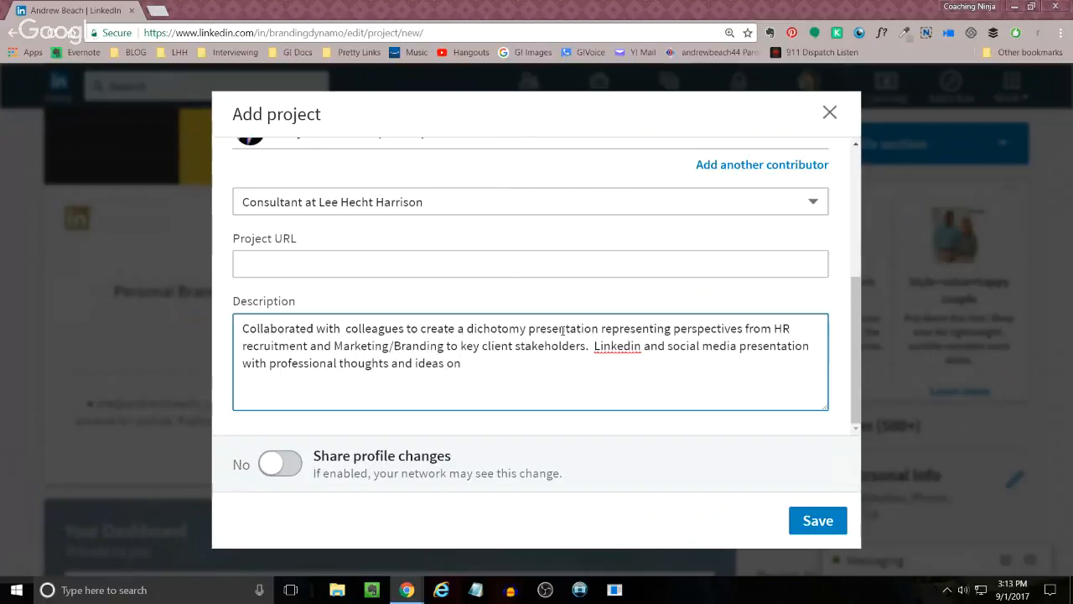
Step: Finish the description with "personal branding for executives." and save the project to the profile
text( personal branding for pre)
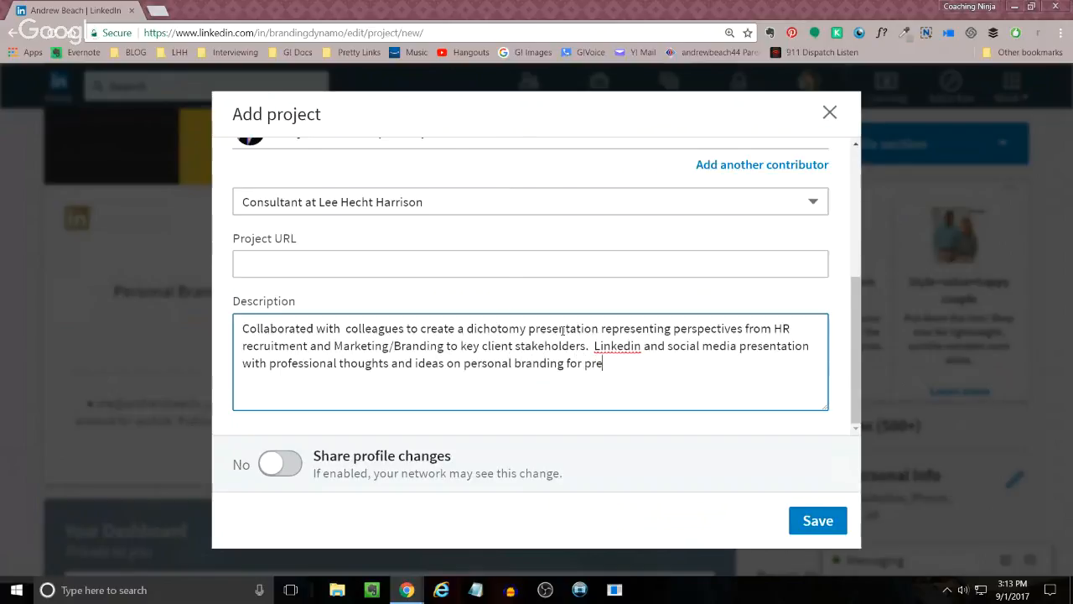
key(BackSpace)
key(BackSpace)
key(BackSpace)
key(BackSpace)
text(executives.)
click(817, 520)
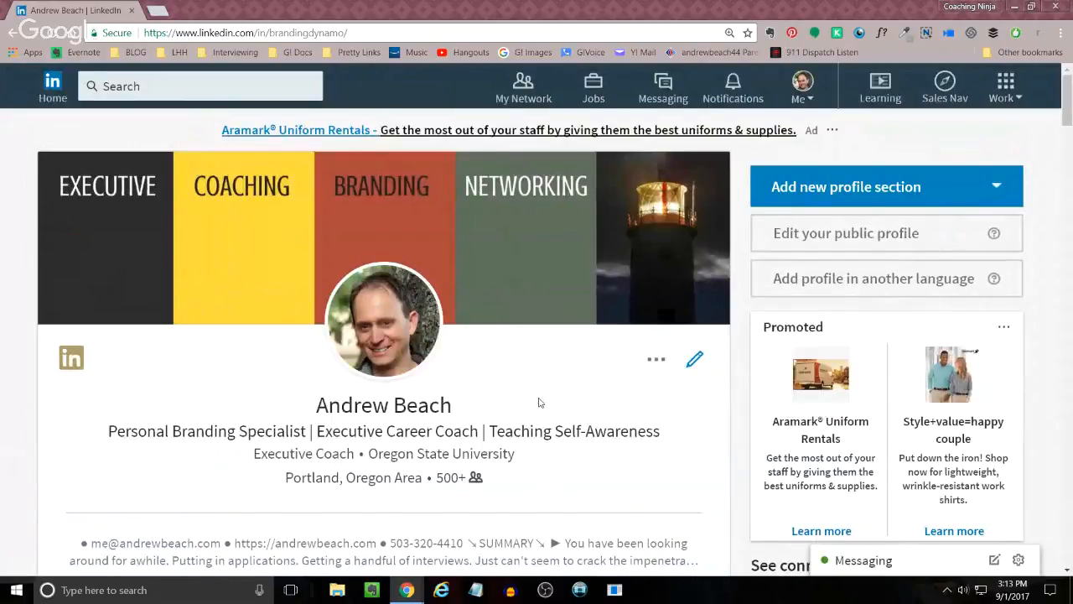
Step: Find the Accomplishments section of the profile and look through the accomplishment types that can be added
scroll(533, 401, down, 1)
scroll(535, 400, down, 15)
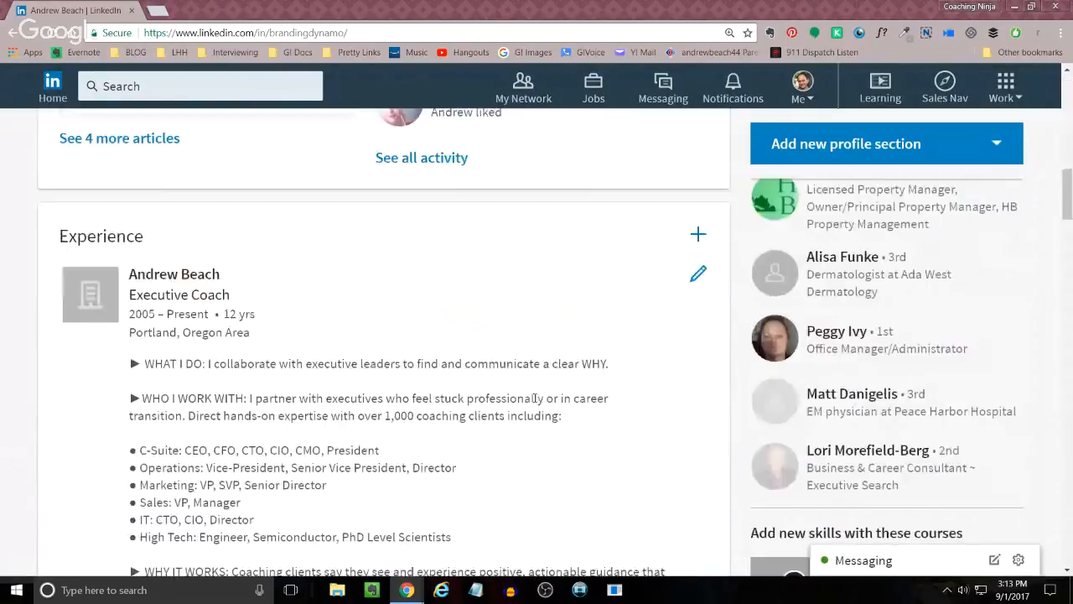
scroll(535, 402, down, 15)
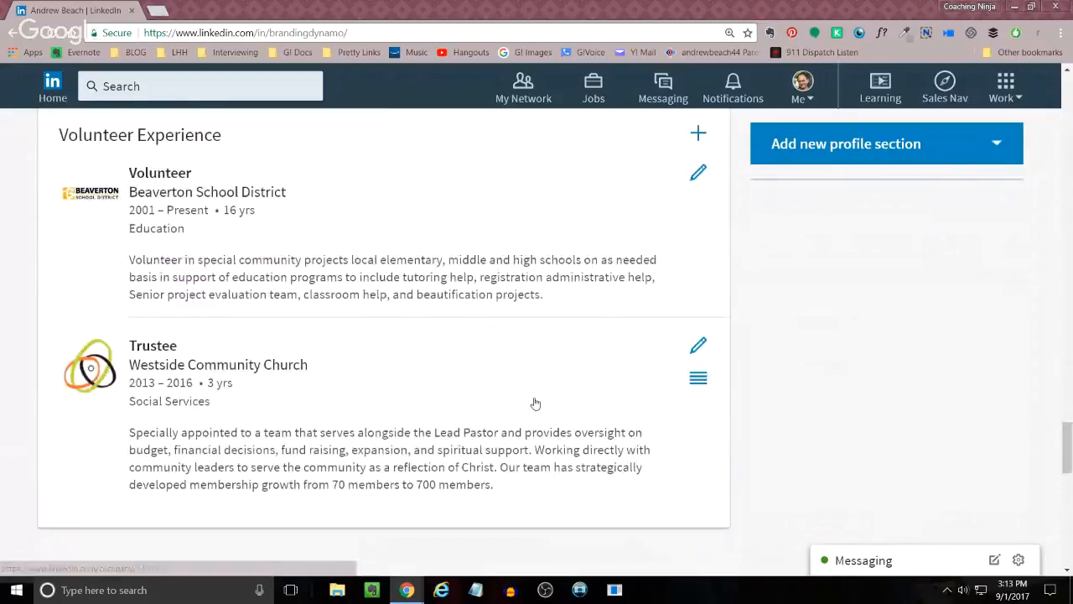
scroll(534, 403, down, 10)
scroll(535, 404, down, 9)
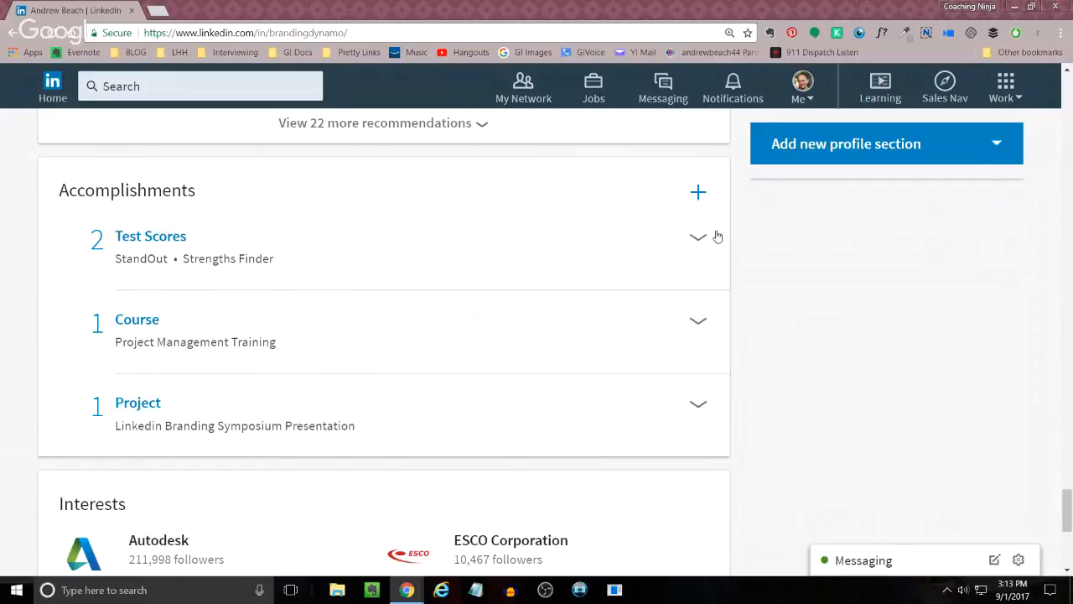
click(699, 192)
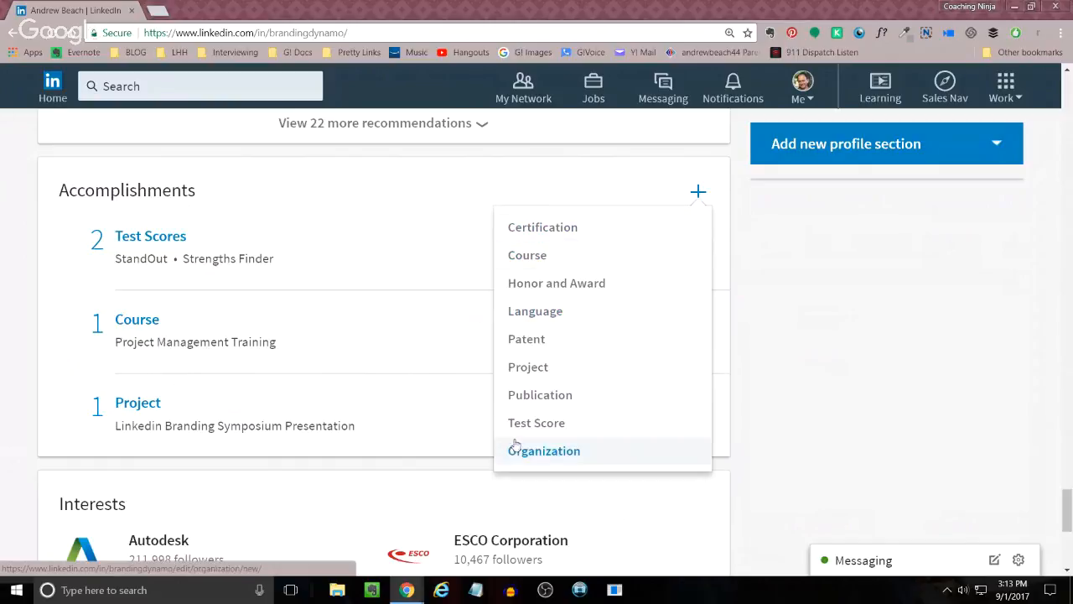
click(58, 198)
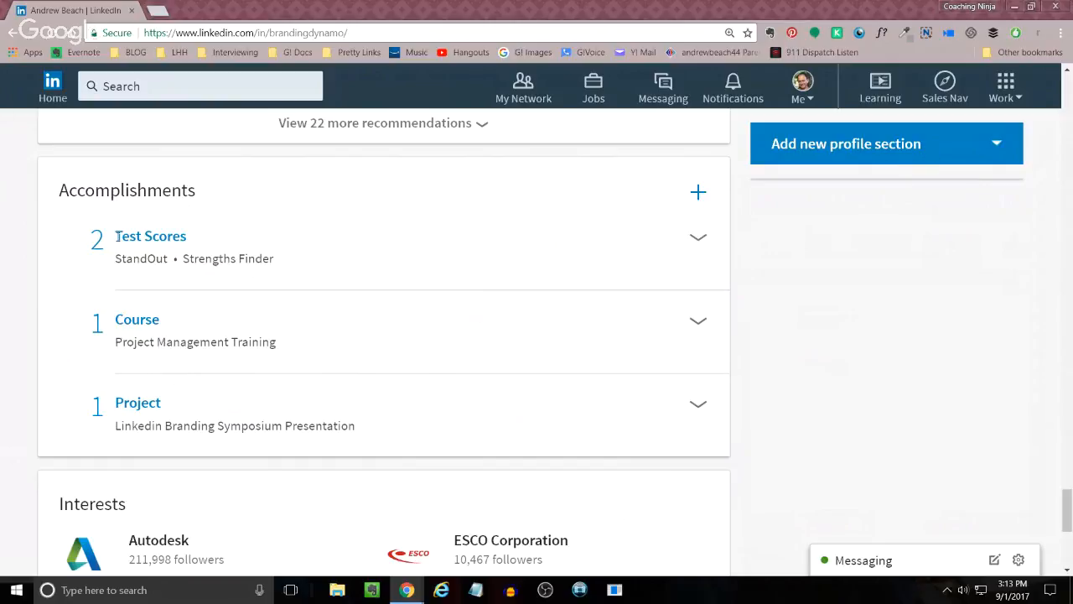
Step: Expand the Project entry under Accomplishments to review its dates, description and contributors
click(705, 406)
scroll(179, 288, down, 3)
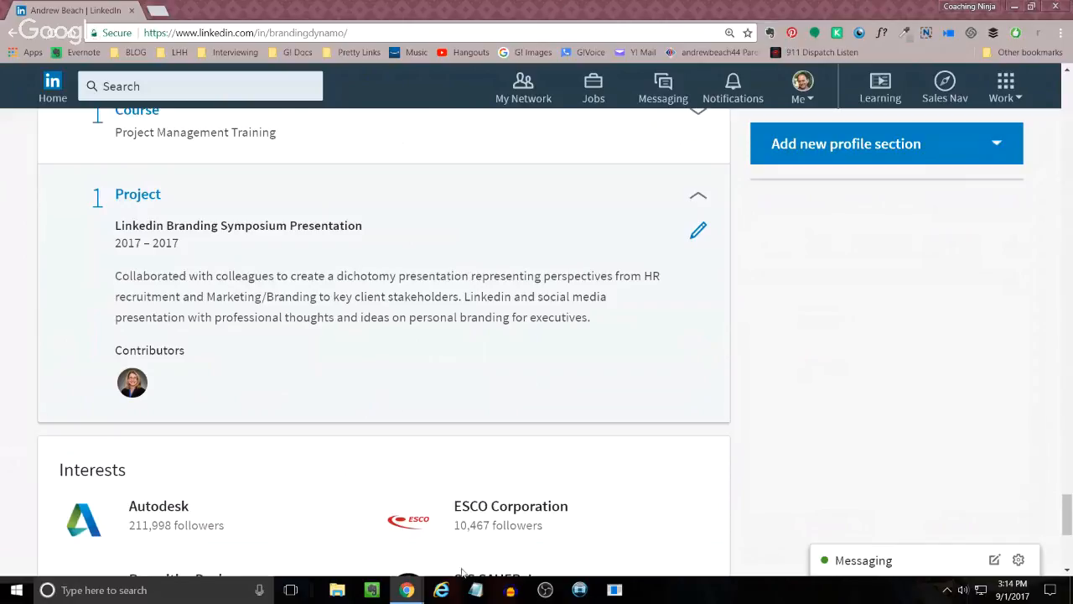
key(alt+Tab)
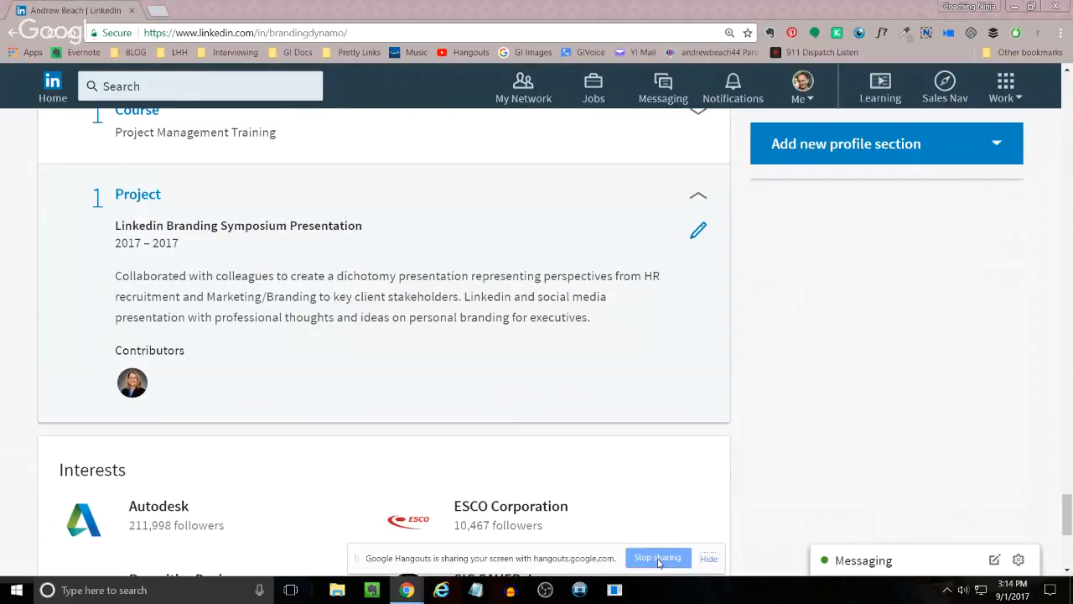
click(657, 559)
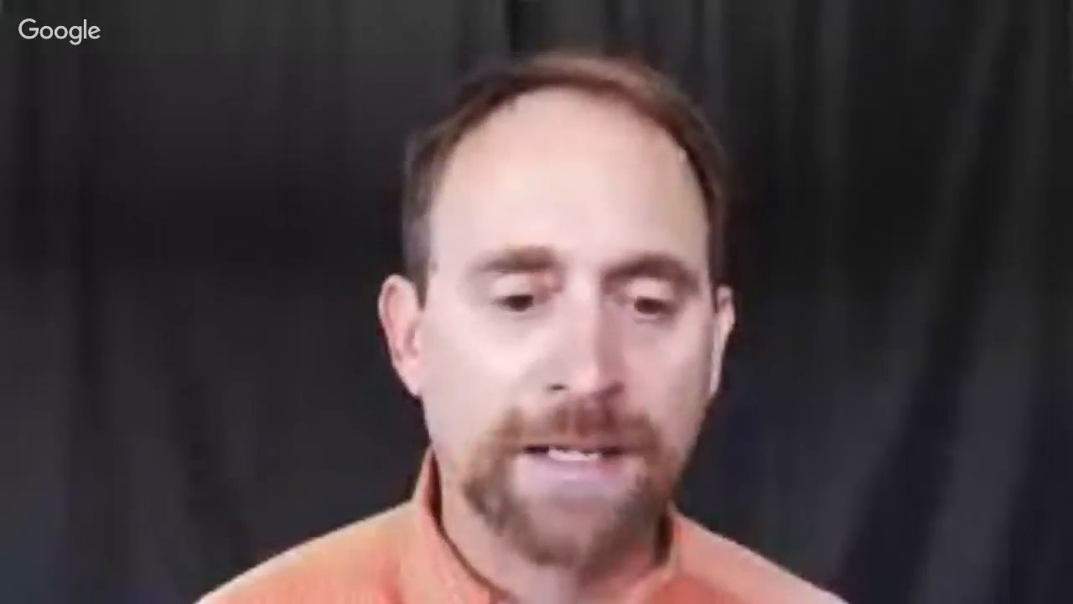